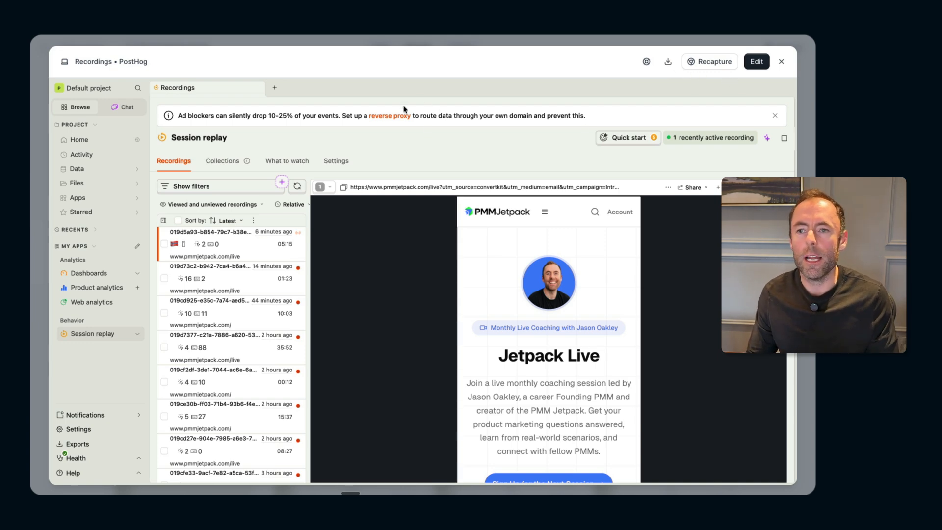
Open the Recordings capture for editing and delete the ad blocker warning banner above the Session replay heading.
left_click(756, 62)
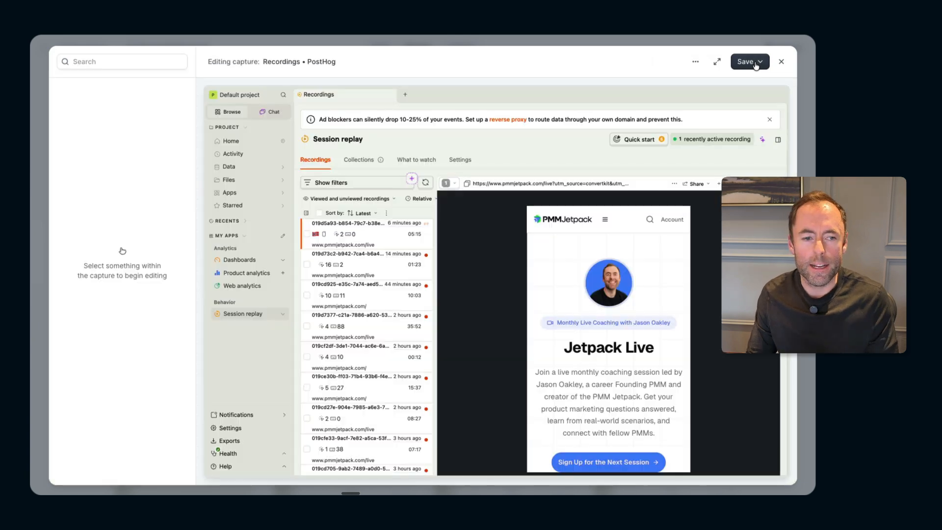
left_click(350, 114)
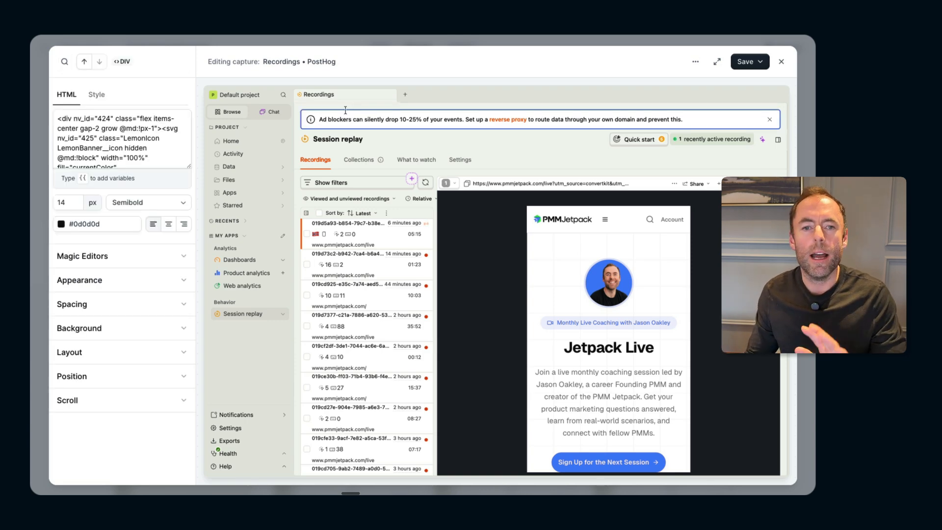
left_click(116, 280)
left_click(146, 330)
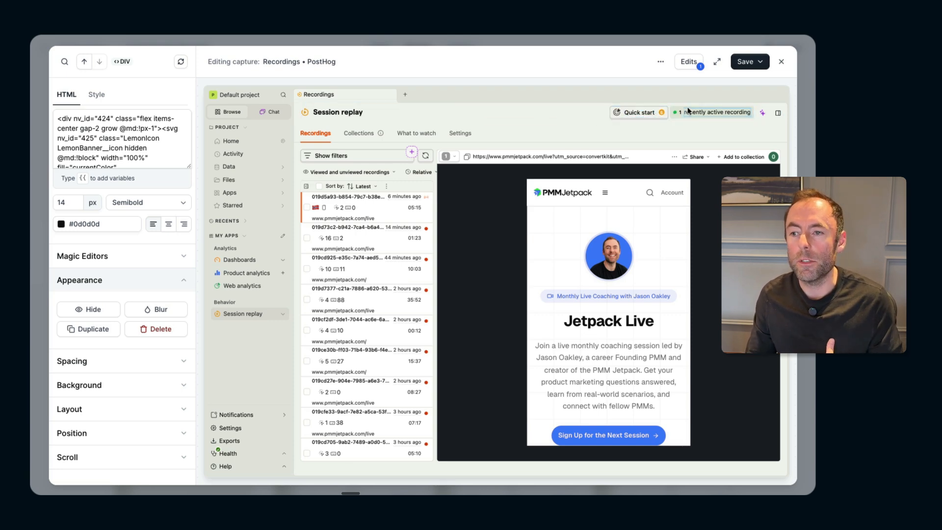
Delete the Quick start button and the recently active recording indicator from the Session replay header.
left_click(617, 111)
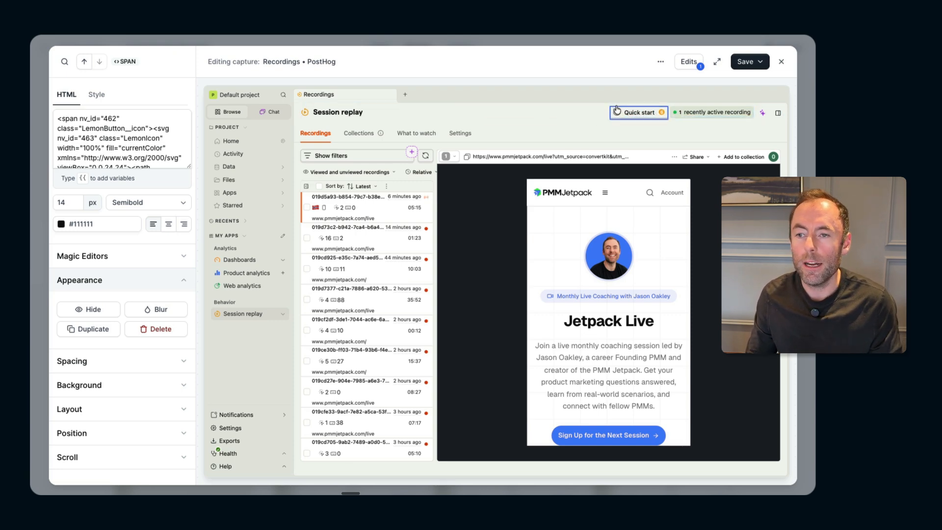
left_click(156, 328)
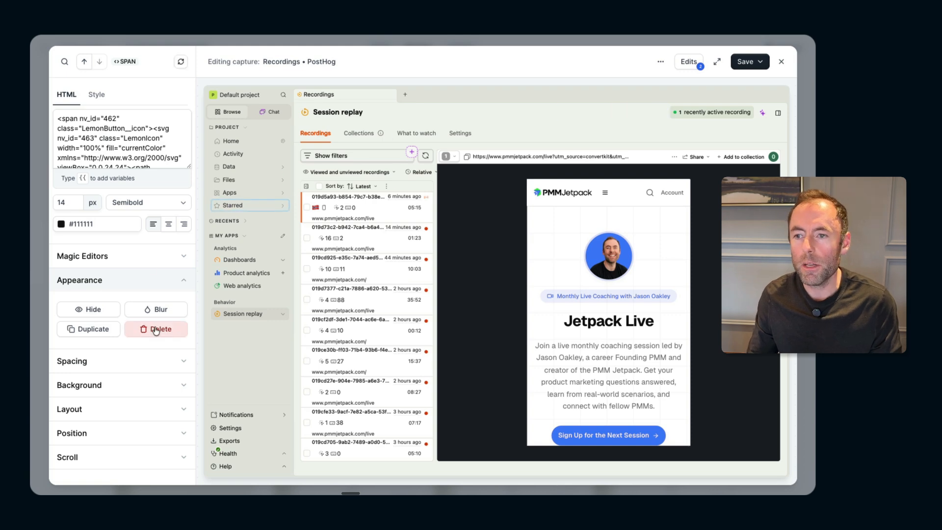
left_click(679, 110)
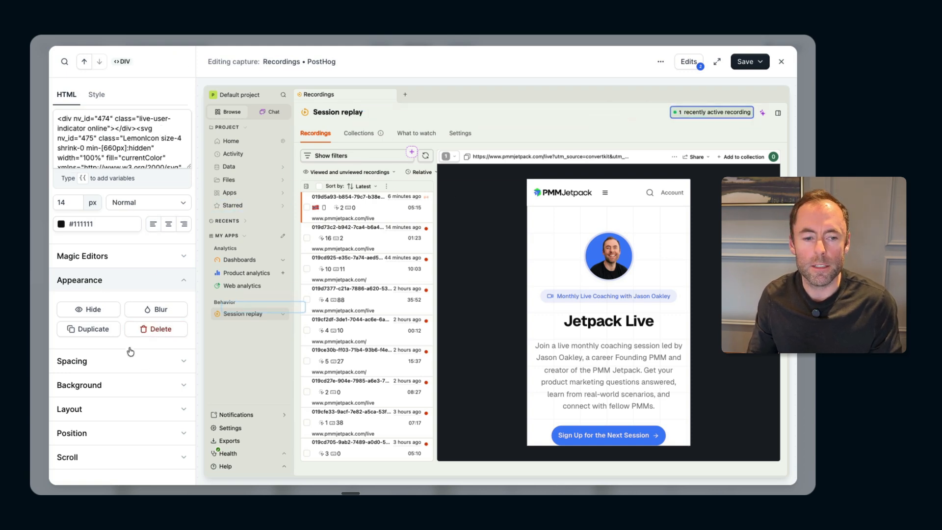
left_click(155, 330)
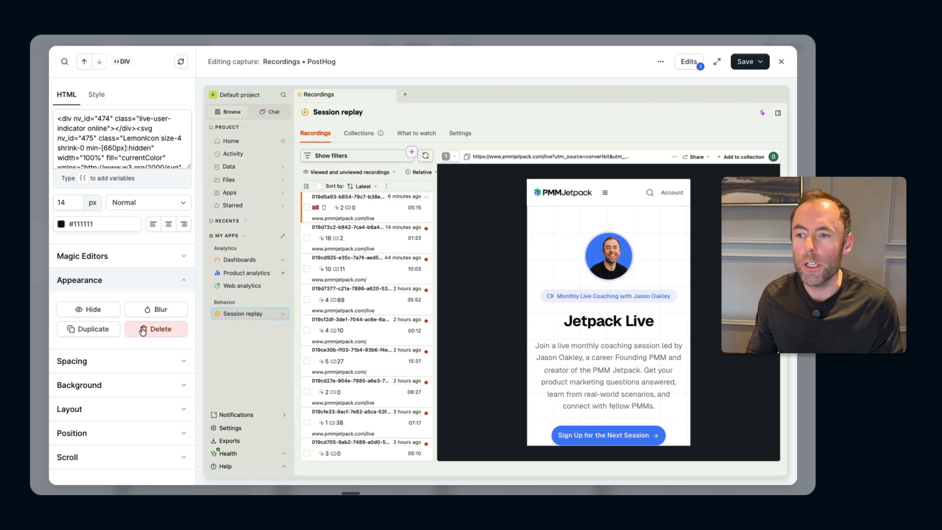
Delete the purple AI sparkle button from the Session replay header.
left_click(755, 106)
left_click(757, 116)
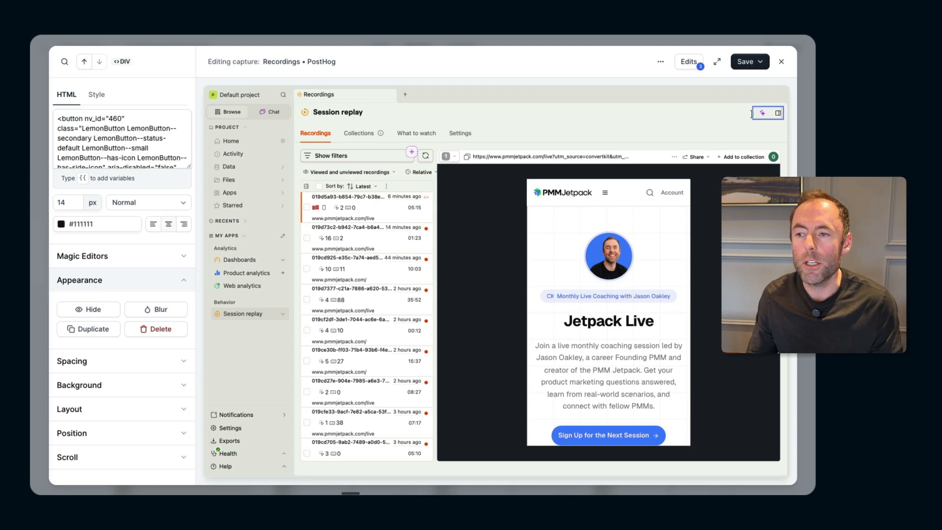
left_click(757, 117)
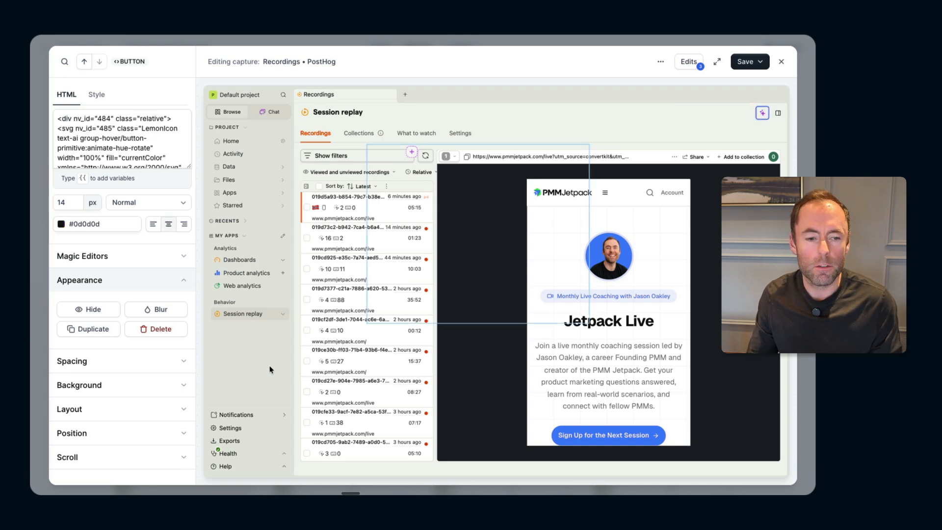
left_click(145, 333)
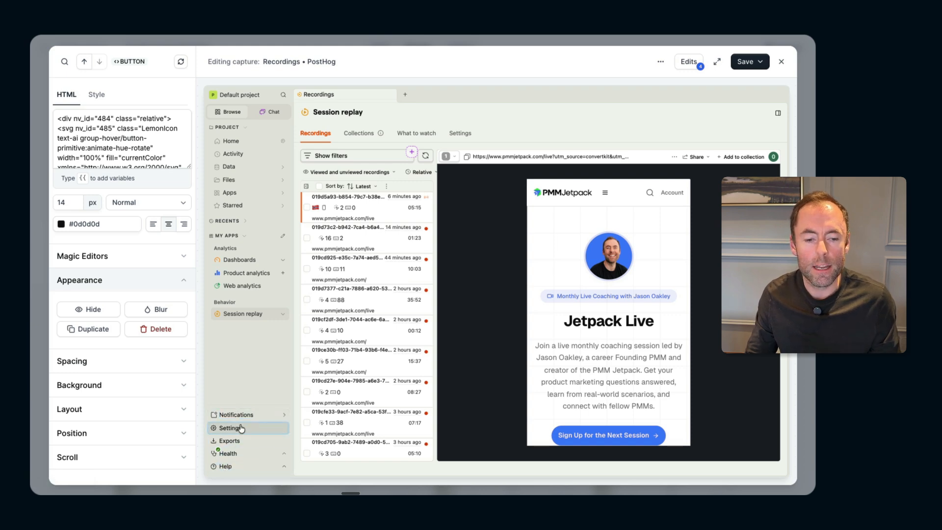
Delete the Health item from the captured sidebar and the Settings tab from the Session replay page.
left_click(246, 452)
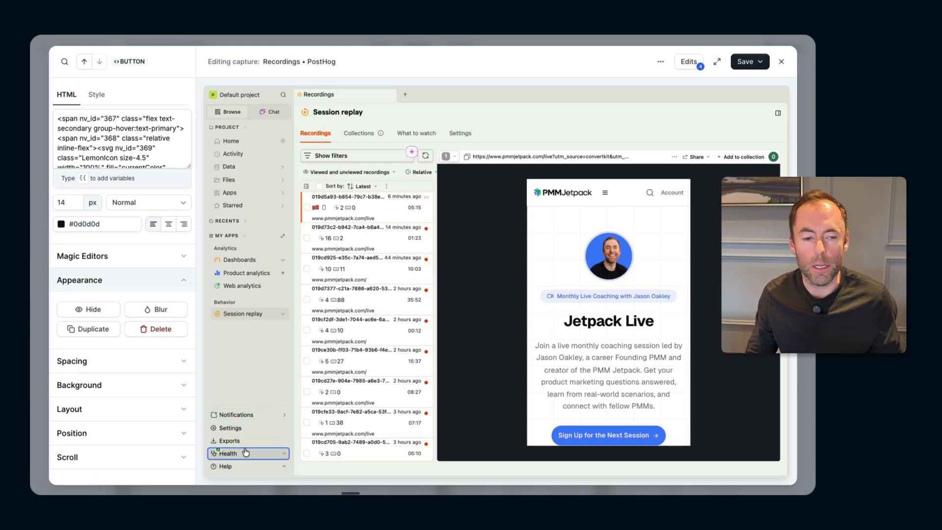
left_click(158, 333)
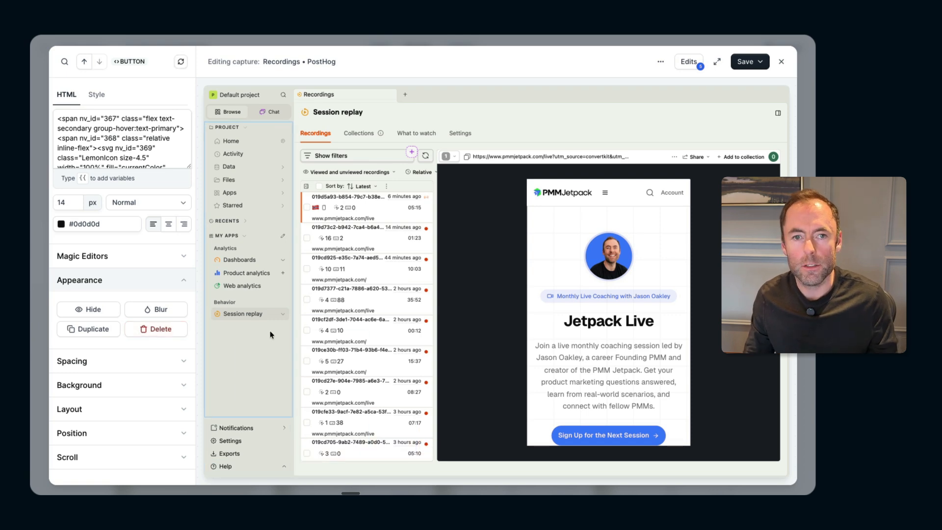
left_click(455, 130)
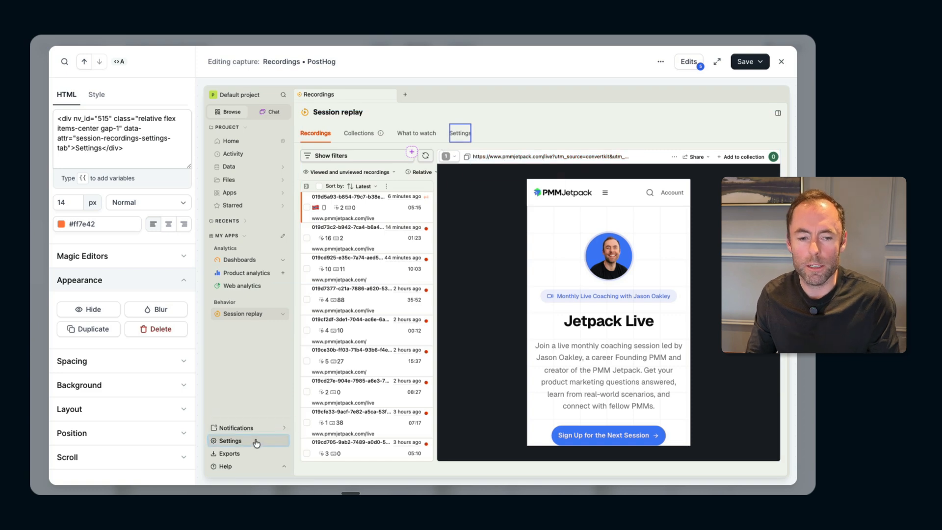
left_click(157, 333)
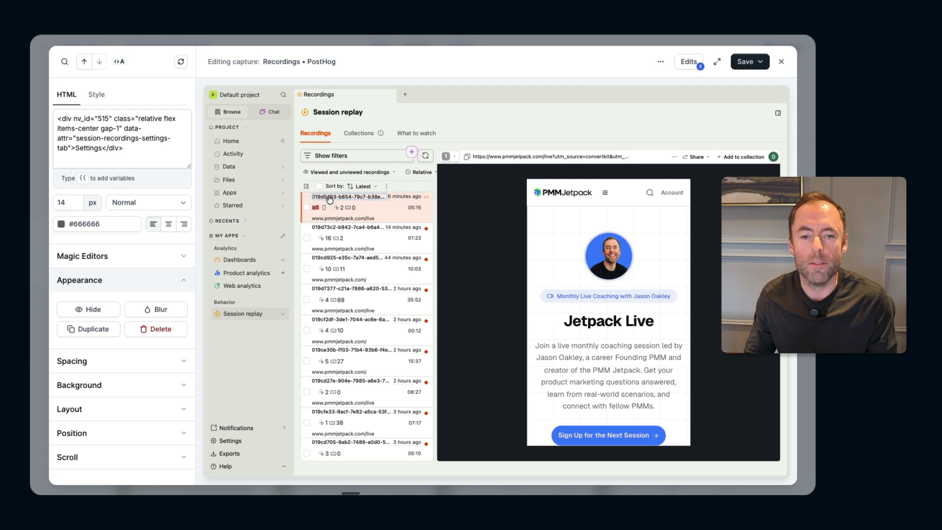
left_click(336, 218)
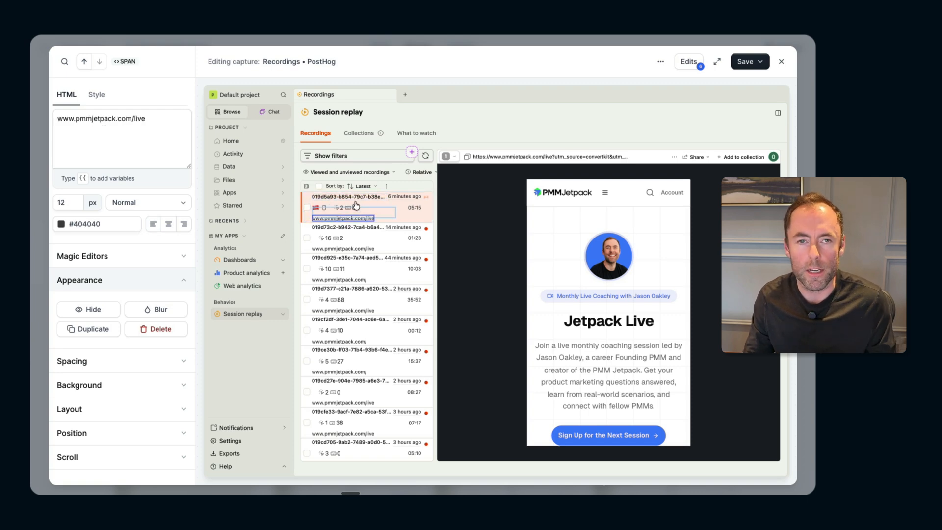
left_click(165, 310)
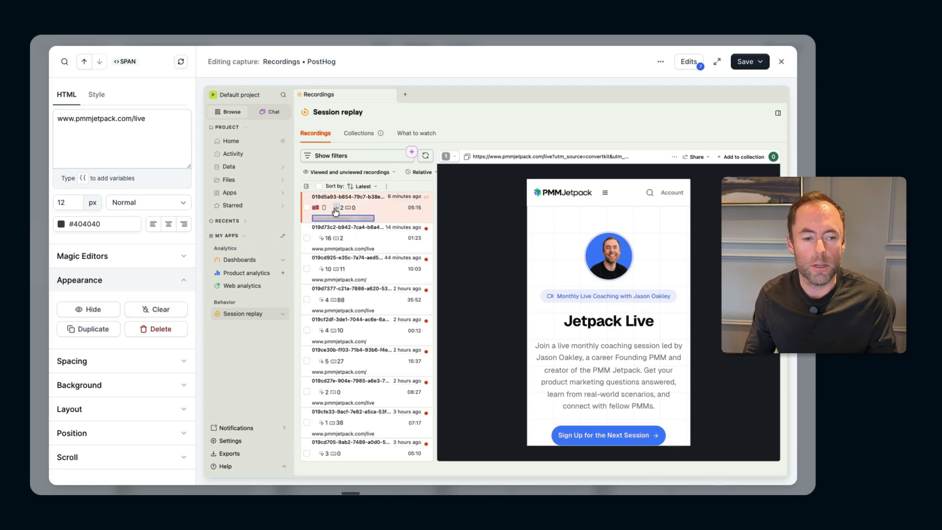
Look through the Magic Editors and other editing options available for the selected URL text.
left_click(111, 257)
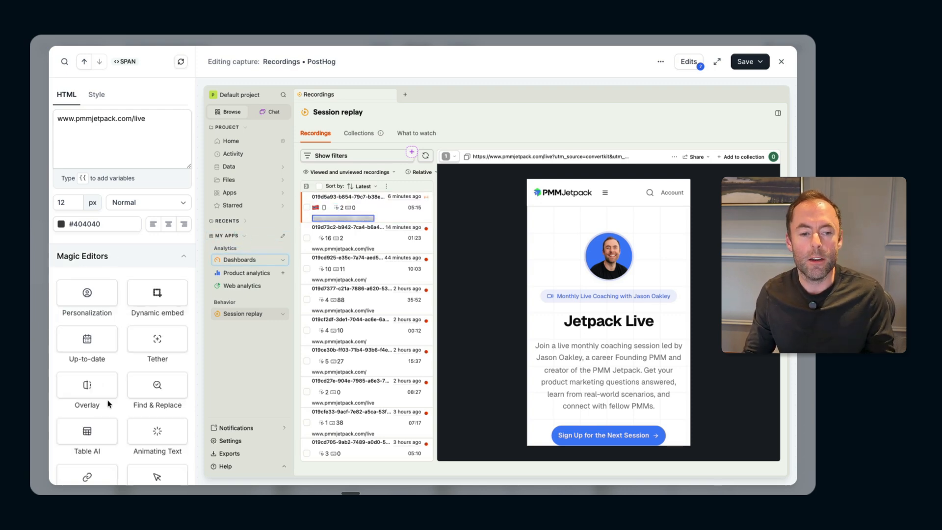
scroll(109, 404, "down", 2)
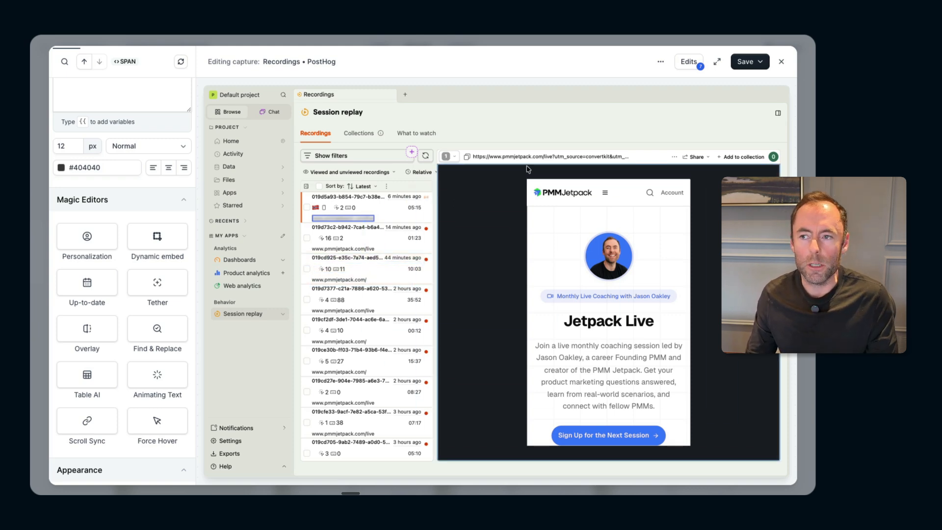
scroll(122, 152, "up", 3)
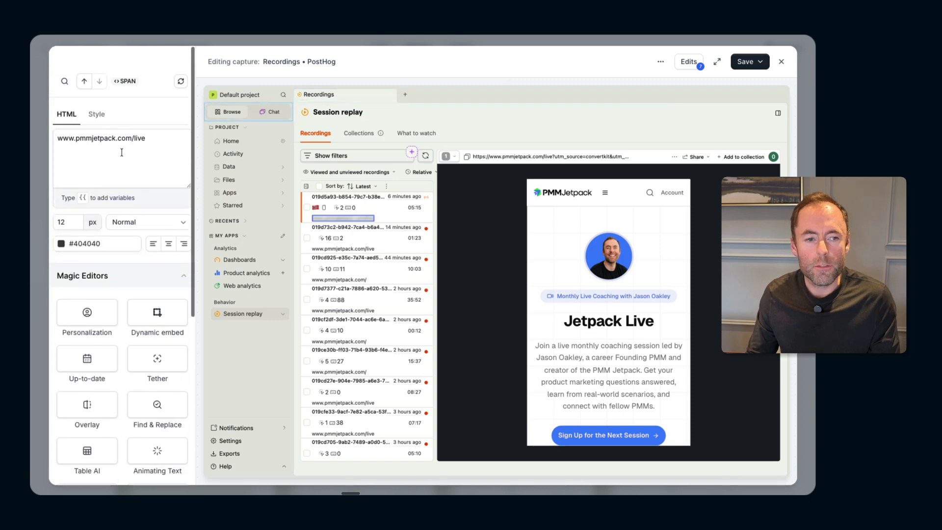
scroll(122, 153, "down", 1)
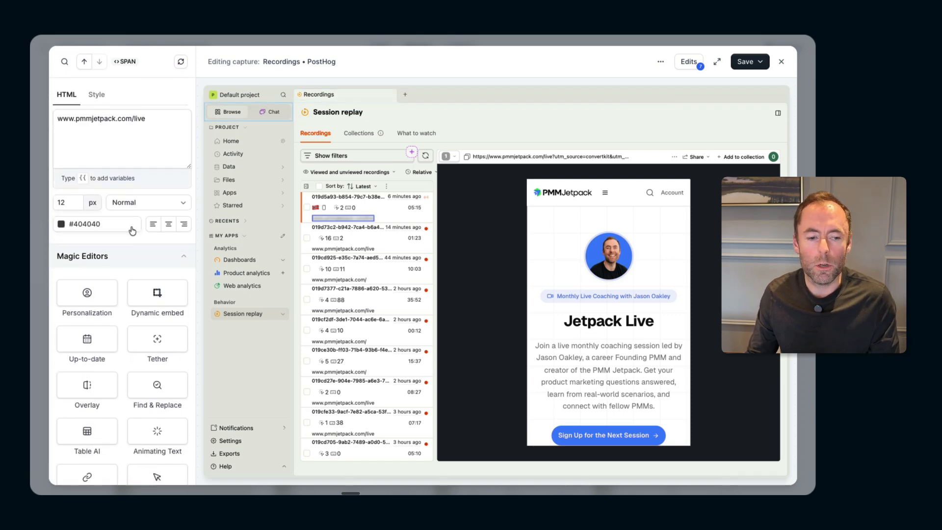
scroll(132, 244, "down", 6)
scroll(132, 244, "up", 6)
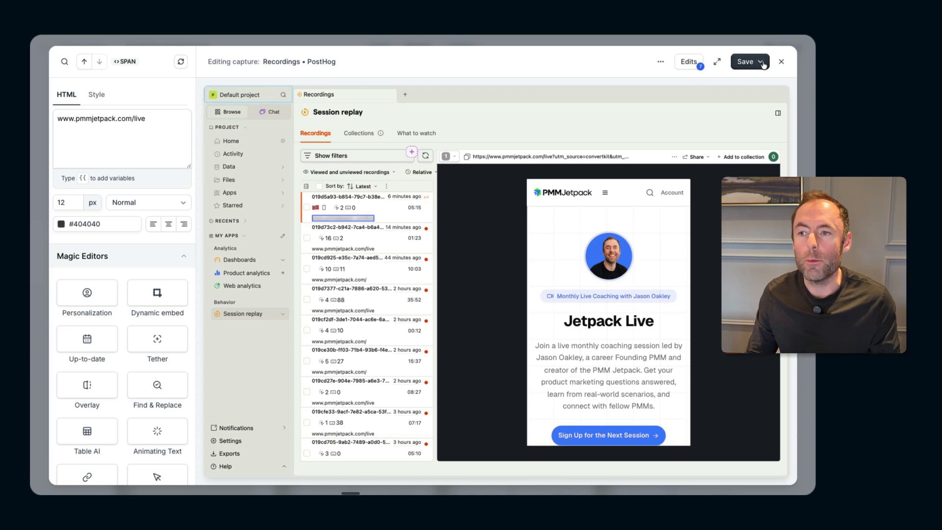
Save the capture edits with Apply edits to collection enabled, and check that no edits remain unsaved.
left_click(746, 62)
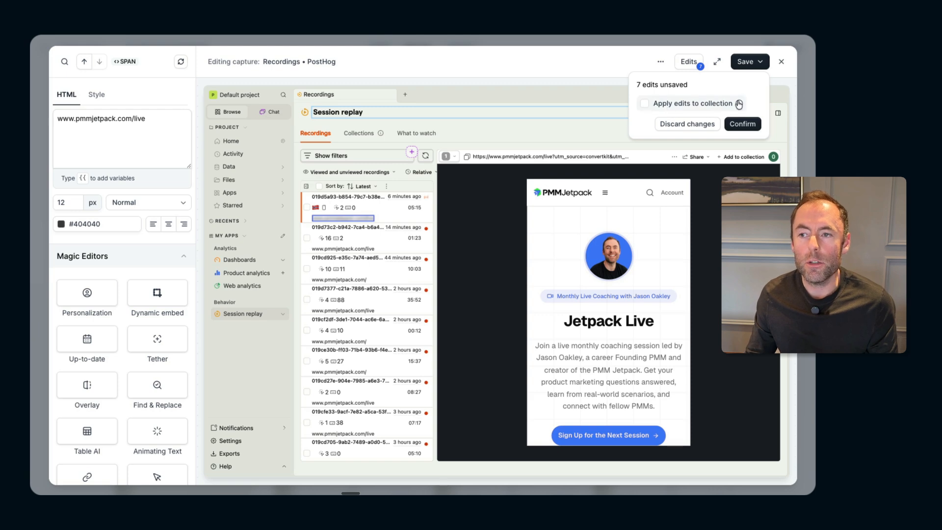
mouse_move(738, 104)
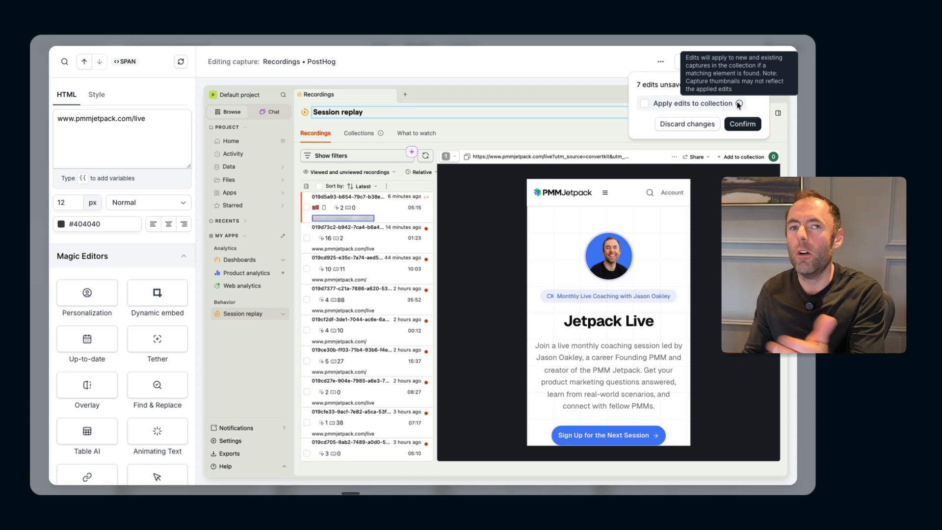
left_click(644, 104)
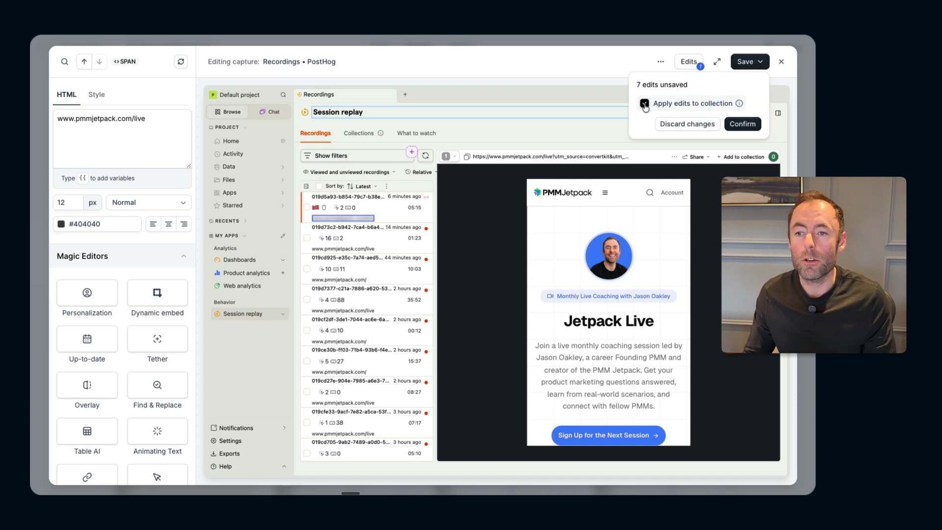
left_click(739, 125)
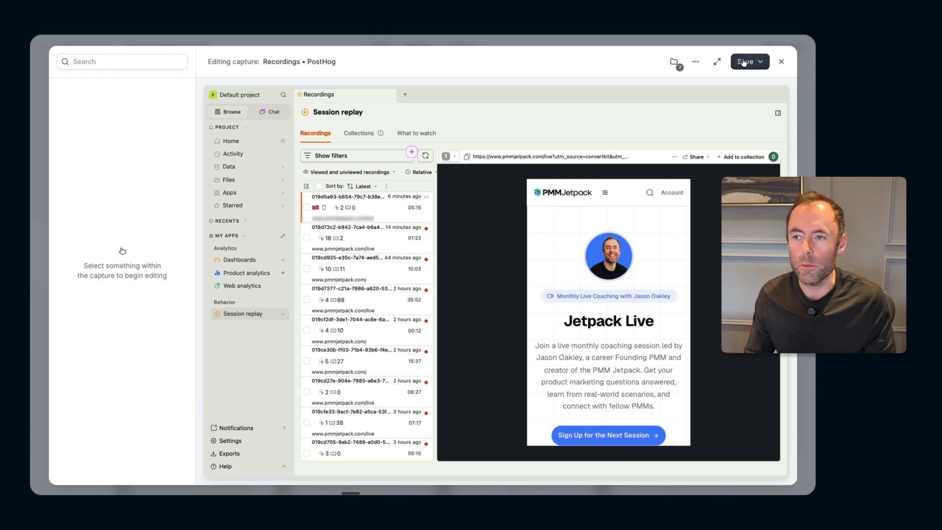
left_click(744, 62)
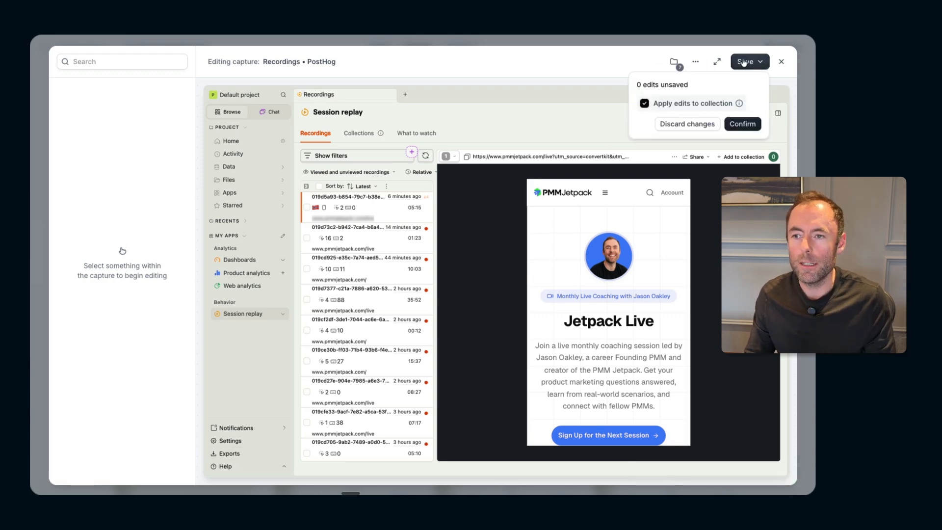
Close the capture editor and open the Collections • Replay • PostHog capture to check the collection-wide edits.
left_click(784, 59)
scroll(395, 325, "down", 2)
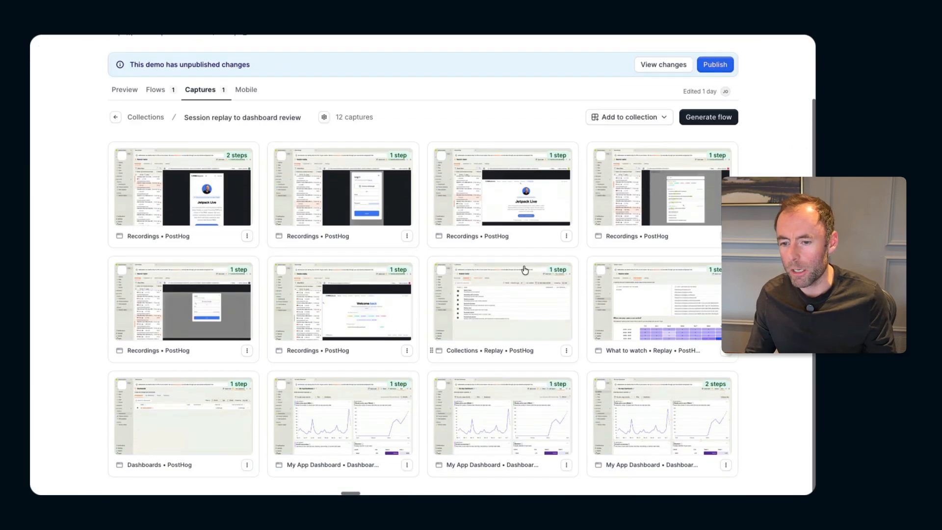
left_click(502, 314)
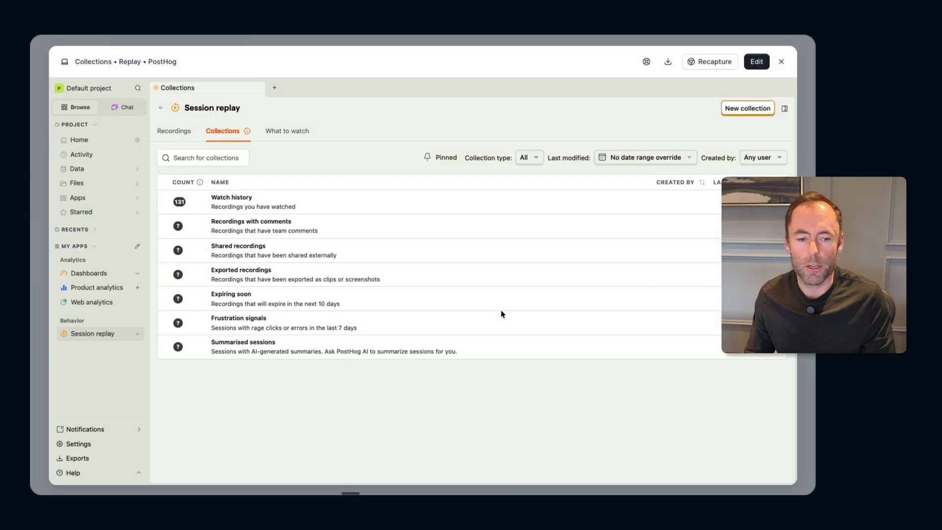